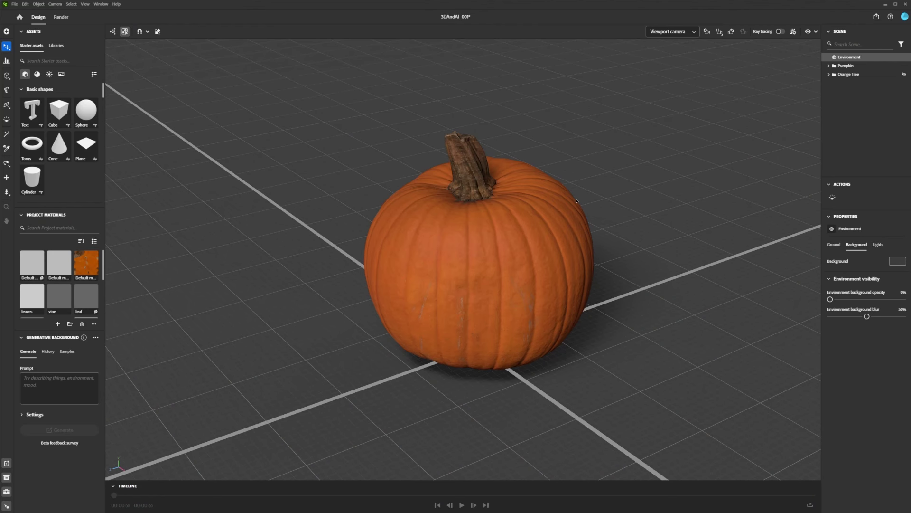
Inspect the Pumpkin mesh's Material settings in Stager, then reselect the Environment
middle_drag(583, 205, 647, 204)
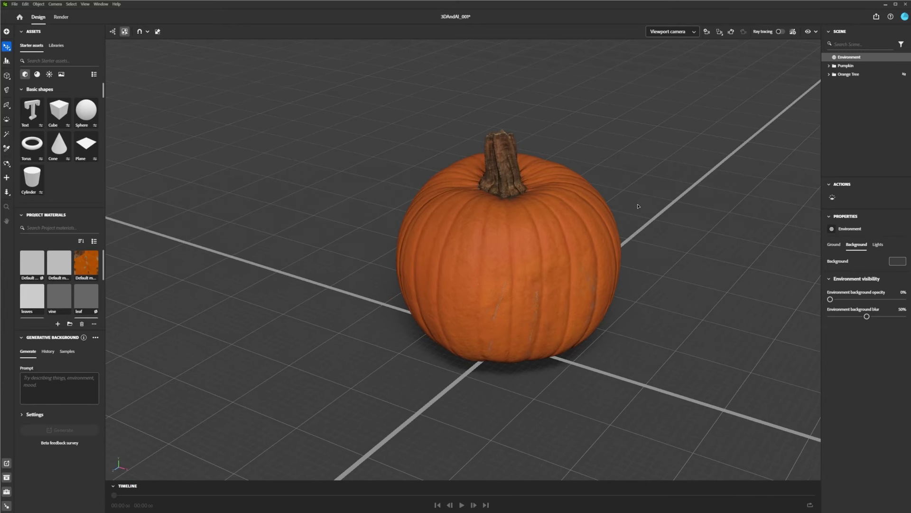
middle_drag(575, 232, 551, 233)
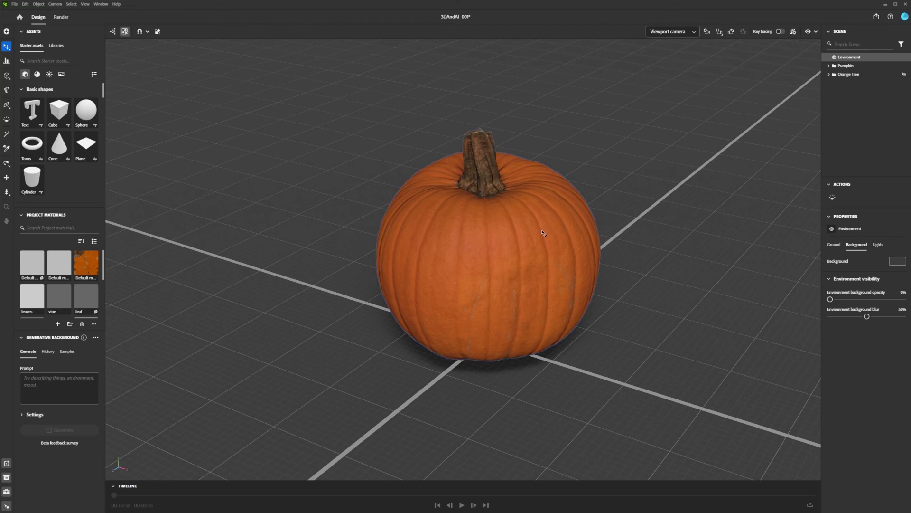
click(845, 65)
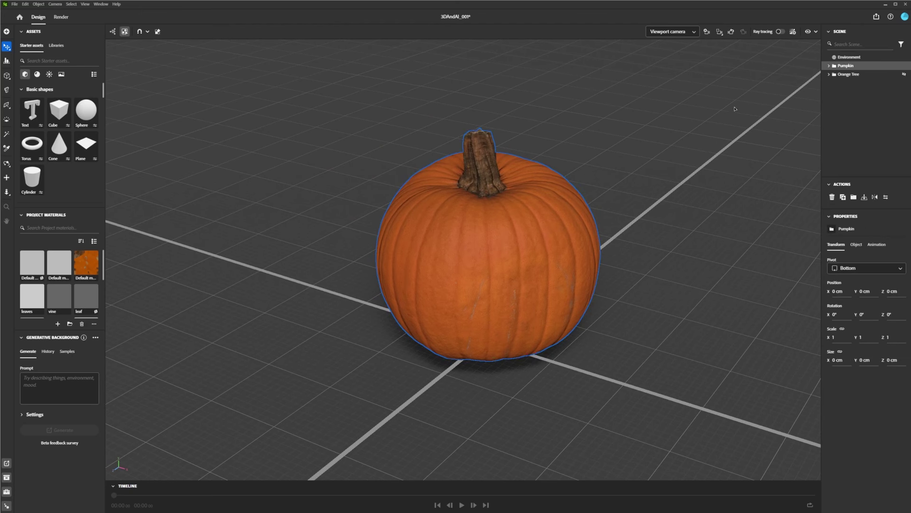
double_click(559, 199)
click(872, 244)
scroll(900, 347, down, 3)
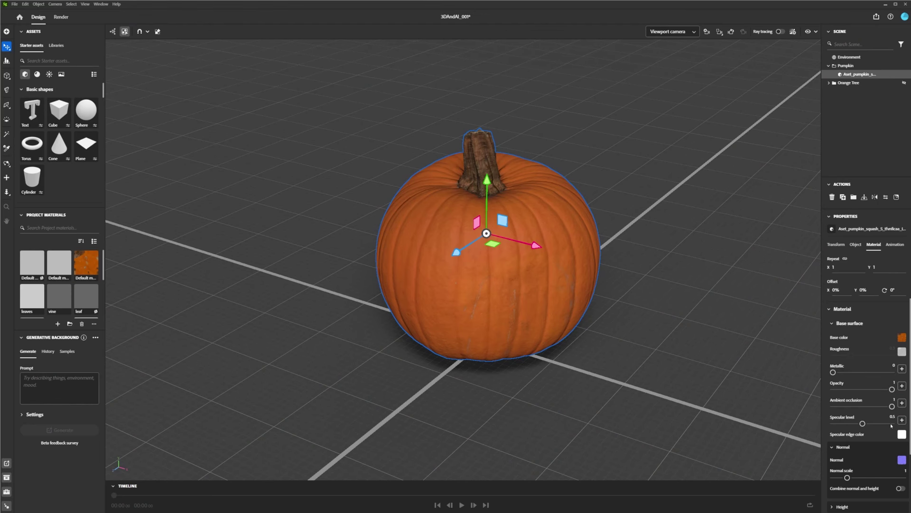
click(618, 211)
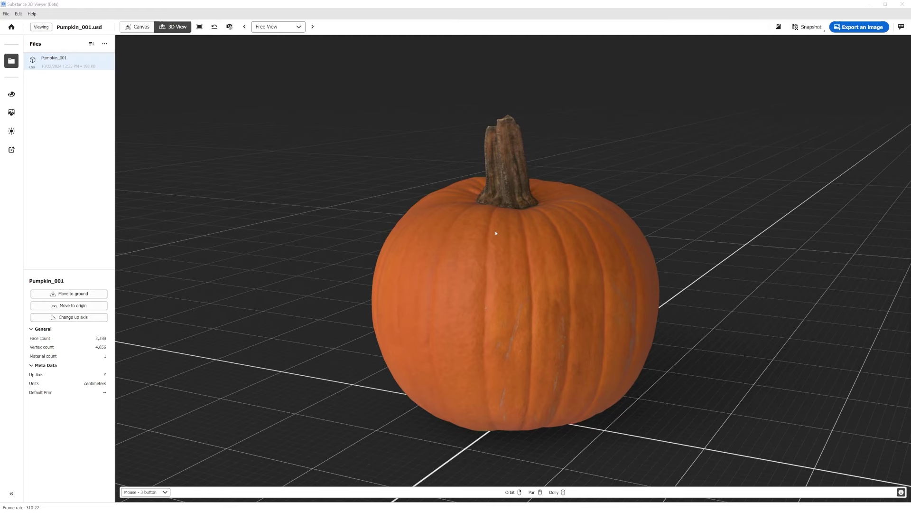
Orbit the Pumpkin_001.usd model and bring up the Generate options
drag(494, 230, 462, 231)
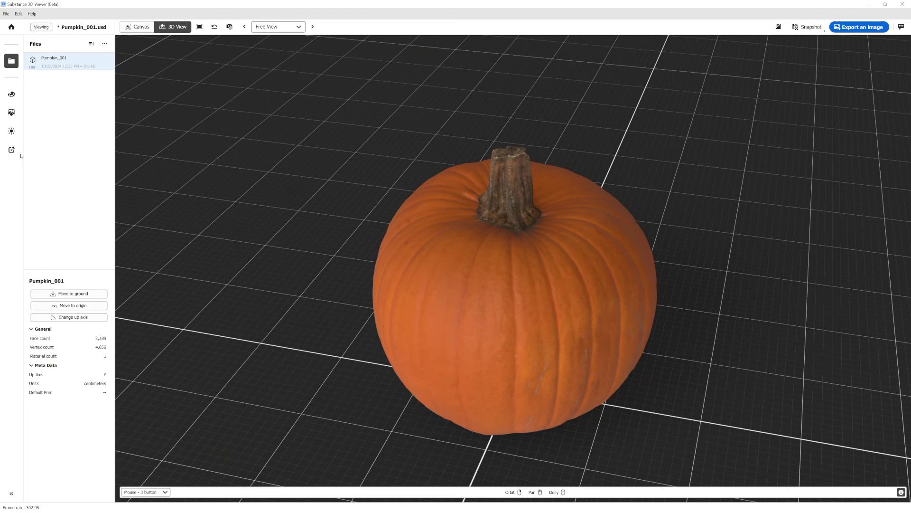
mouse_move(11, 148)
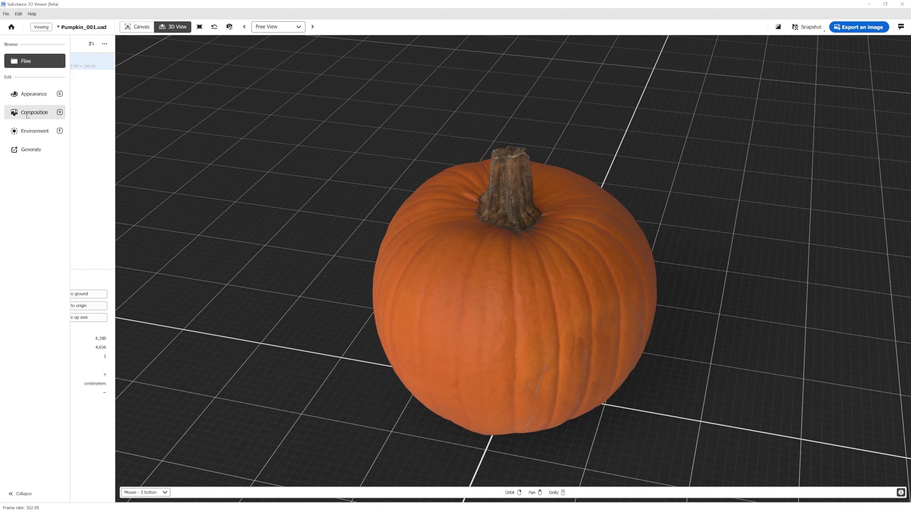
click(29, 150)
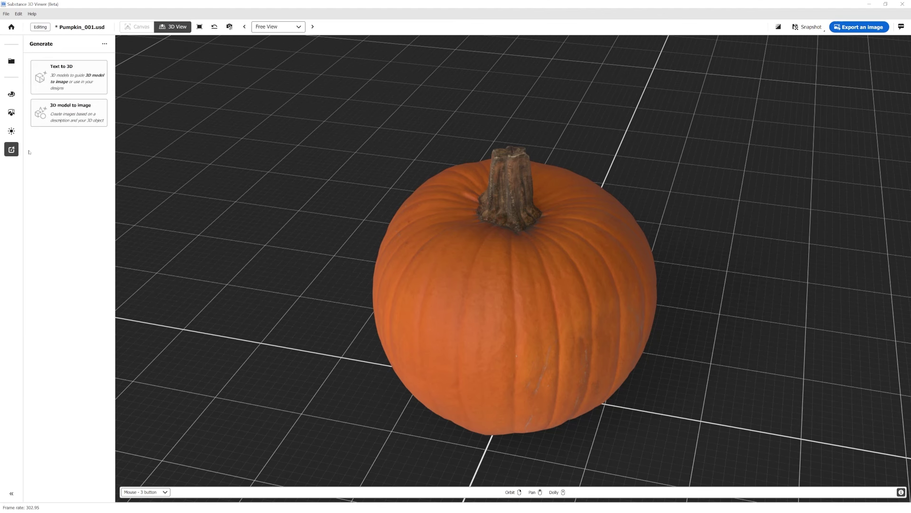
Start a 3D model to image generation for the pumpkin and list the Composition modes
click(64, 113)
middle_drag(281, 224, 287, 204)
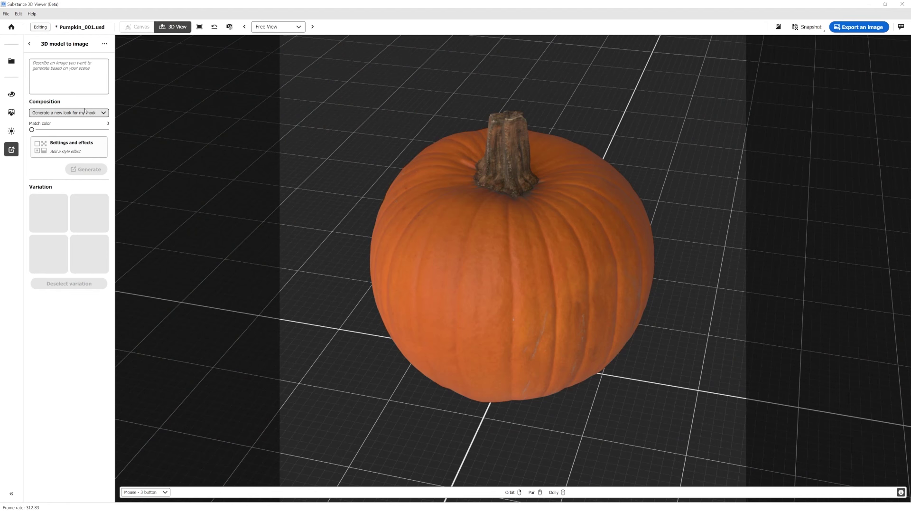
click(47, 114)
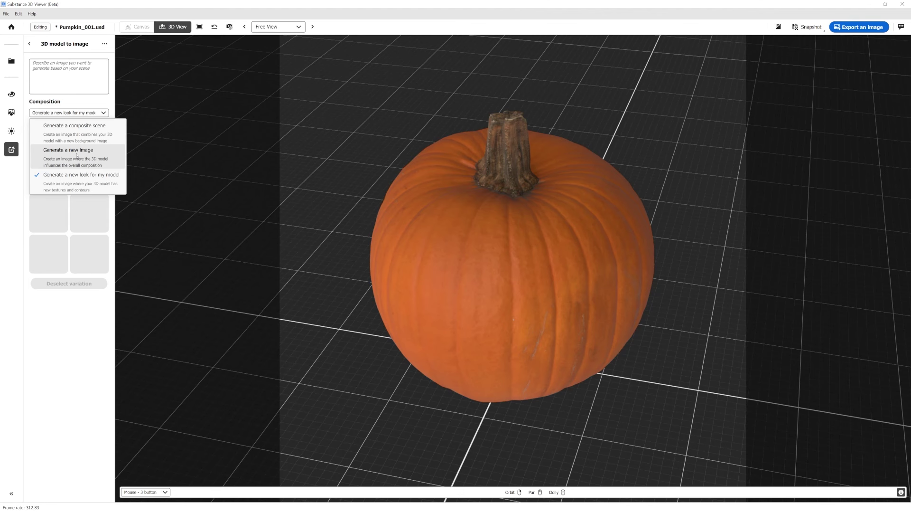
Set Composition to 'Generate a composite scene', review Styles, and enter the prompt 'pumpkin patch'
click(76, 136)
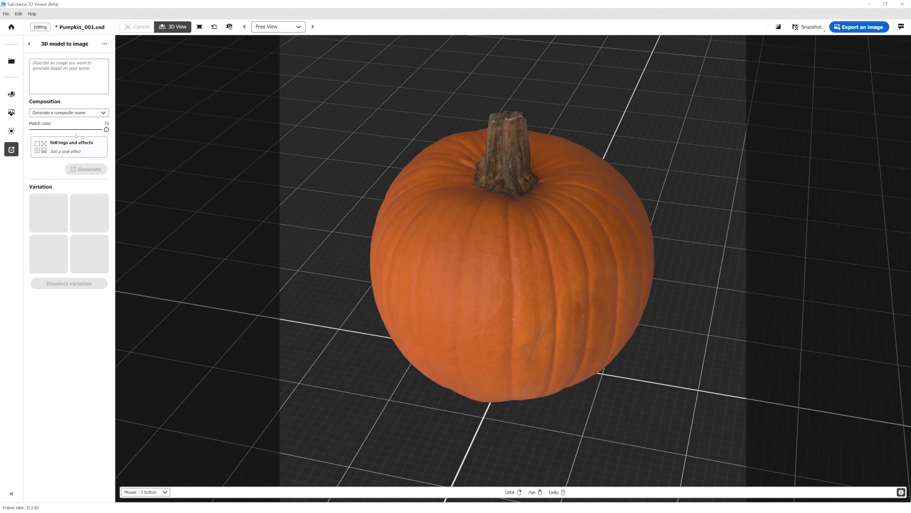
click(76, 142)
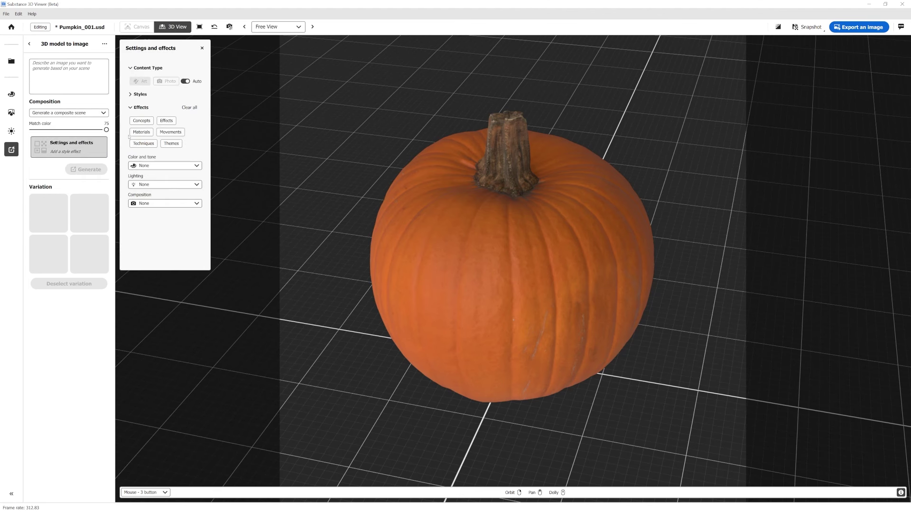
click(132, 94)
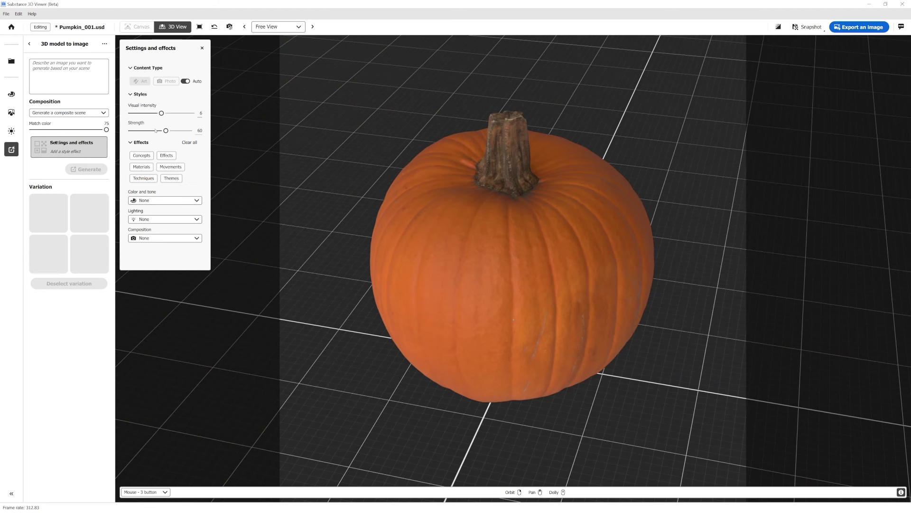
click(202, 48)
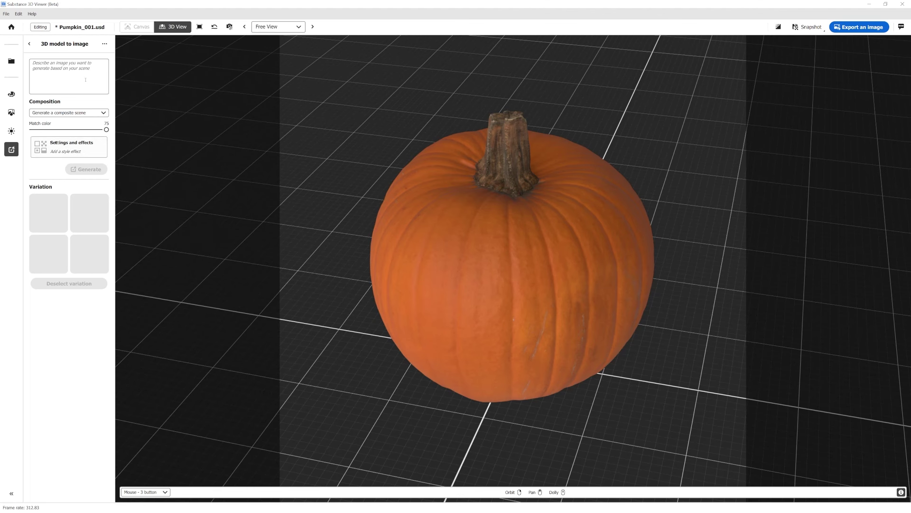
text(pumpkin patch)
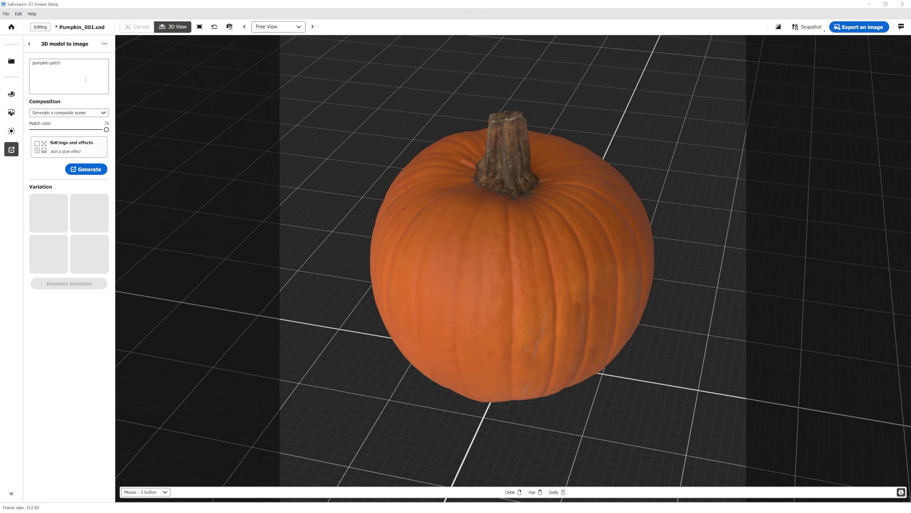
Generate four 'pumpkin patch' composites and preview variations two, three and four
click(86, 169)
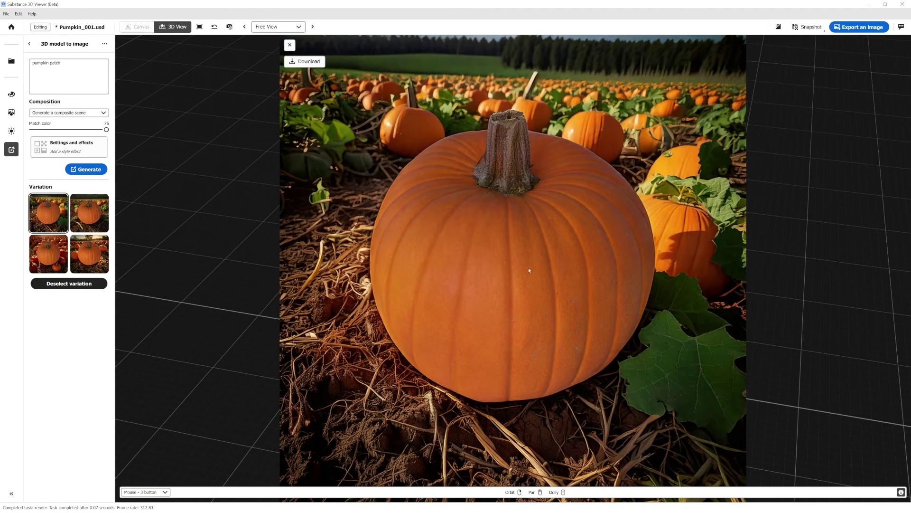
click(90, 209)
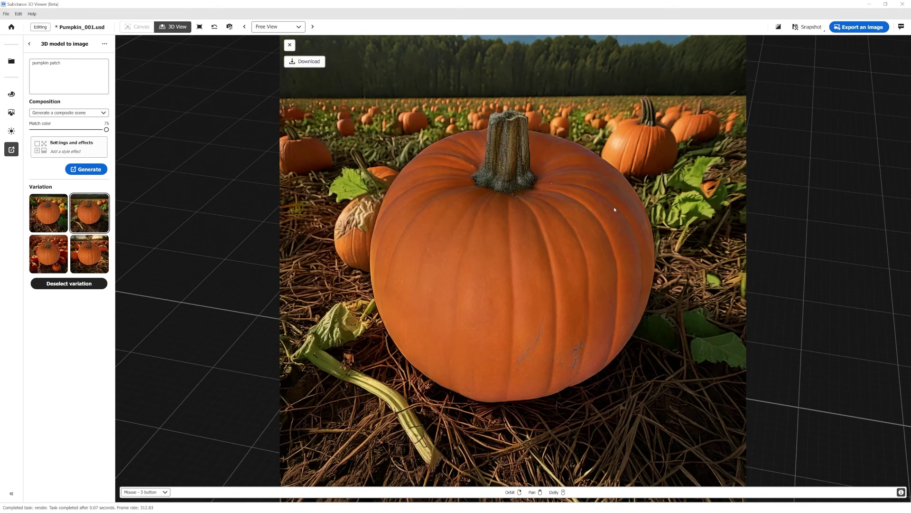
click(53, 253)
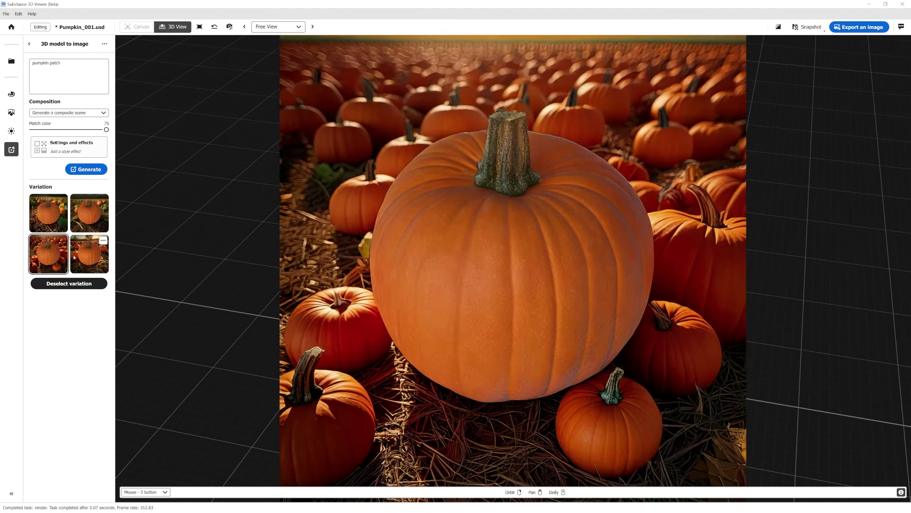
click(80, 260)
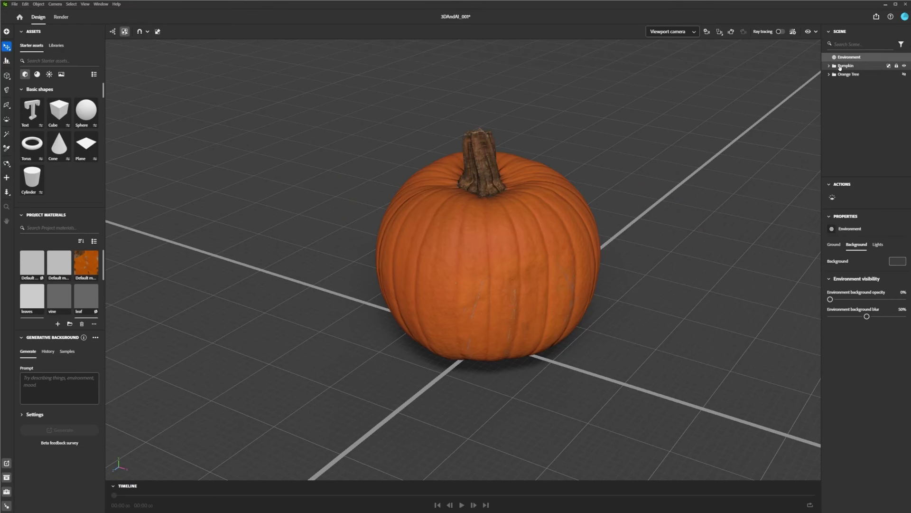
click(904, 74)
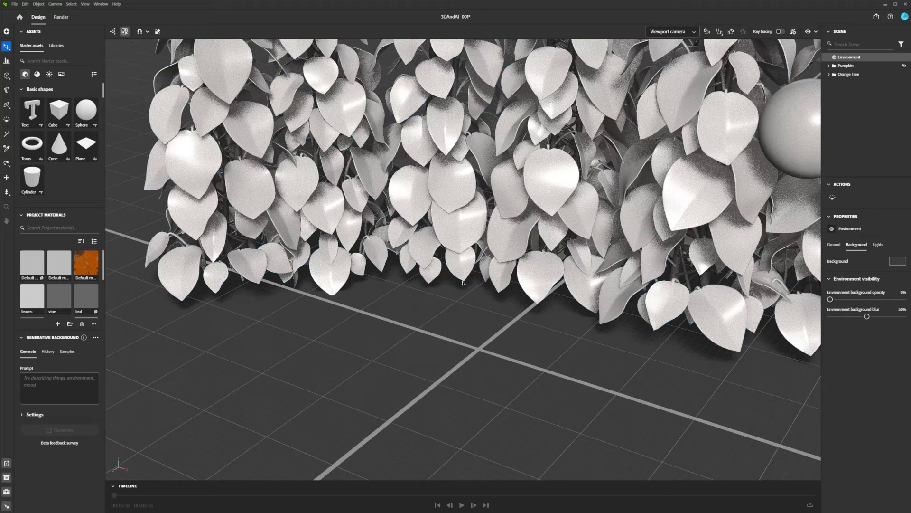
scroll(431, 317, down, 5)
drag(456, 291, 411, 258)
scroll(604, 250, up, 3)
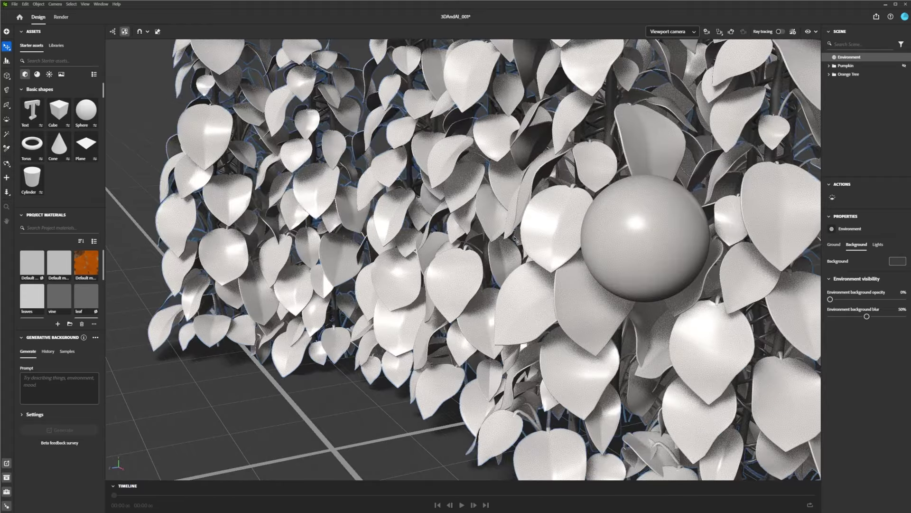
scroll(593, 237, up, 3)
scroll(585, 227, down, 3)
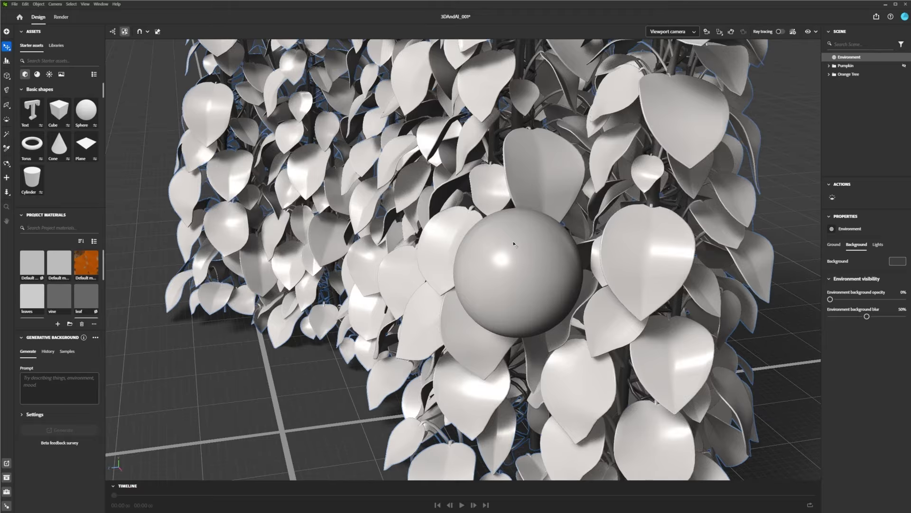
Orbit the camera around the pumpkin composite scene
alt+drag(514, 245, 549, 240)
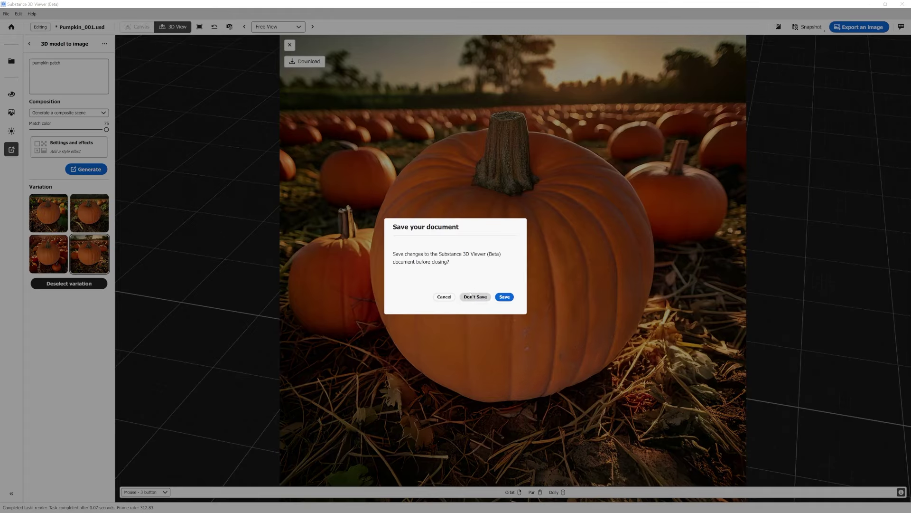
Discard the pumpkin changes, open OrangeTree_001, and narrow field of view to 13.1° on the orange
click(477, 295)
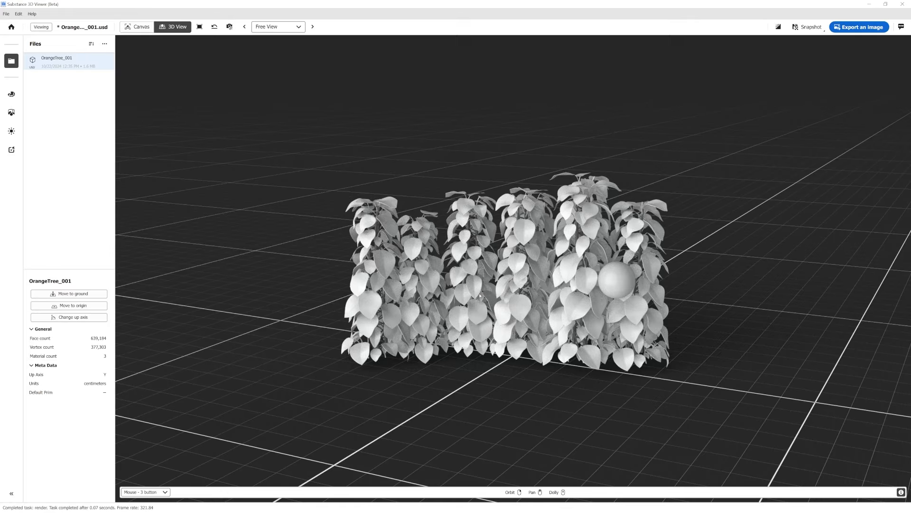
drag(488, 291, 555, 290)
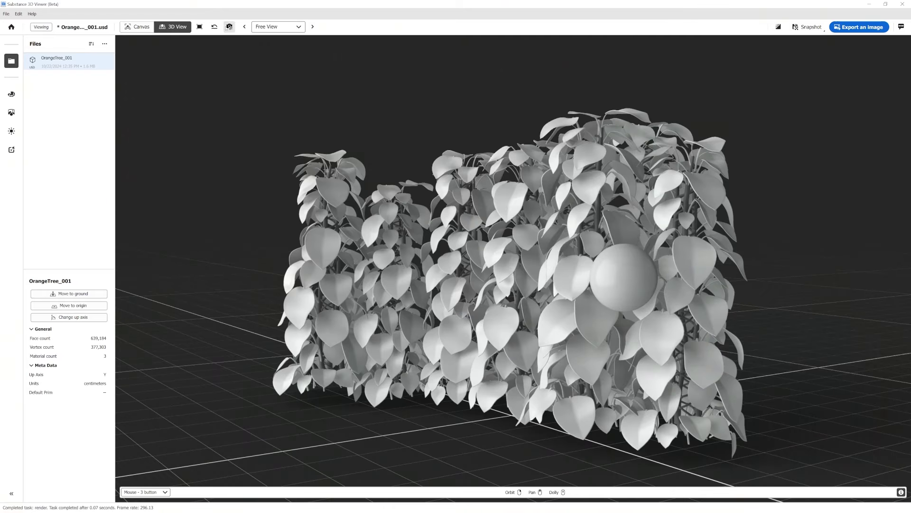
click(229, 26)
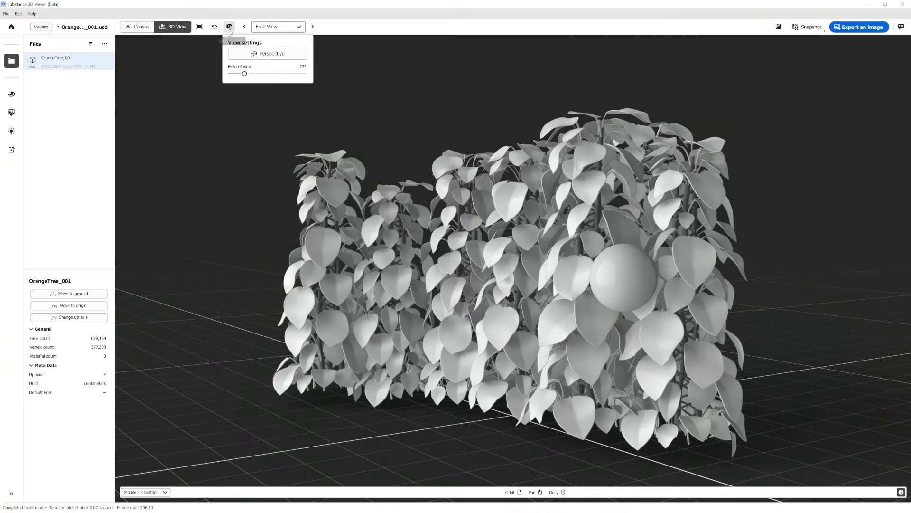
drag(245, 74, 235, 74)
drag(655, 256, 469, 192)
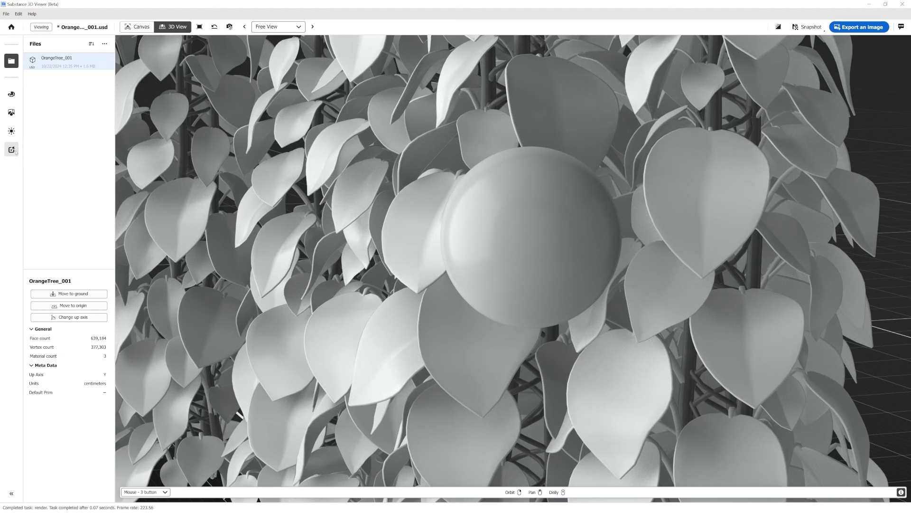
click(13, 150)
Set the 3D model to image Composition to 'Generate a new image'
click(69, 111)
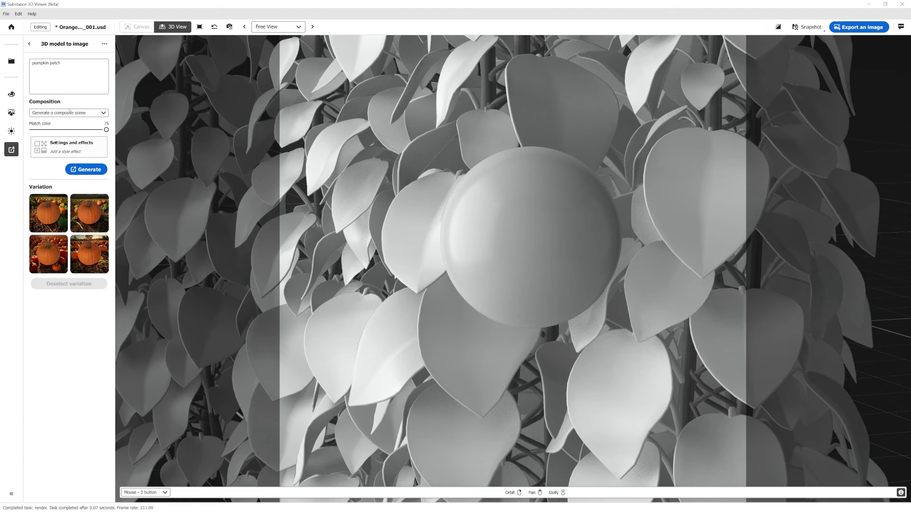
click(71, 114)
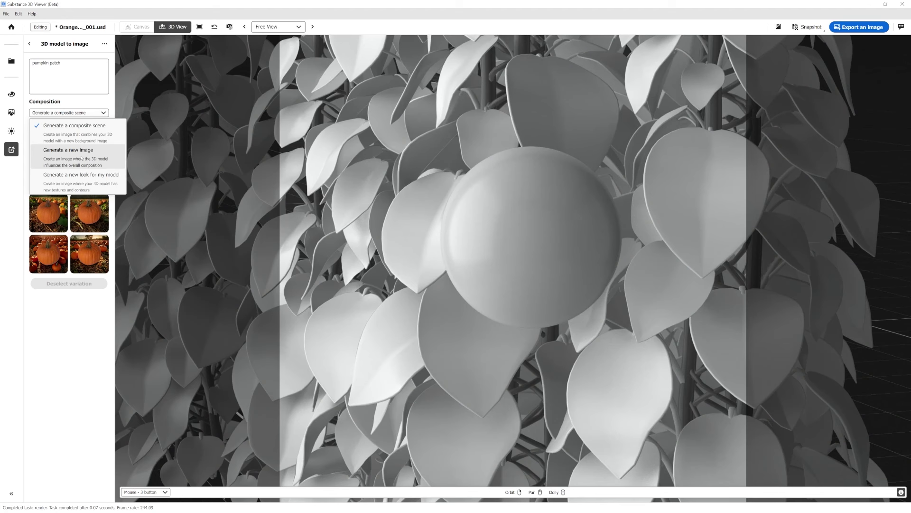
click(75, 157)
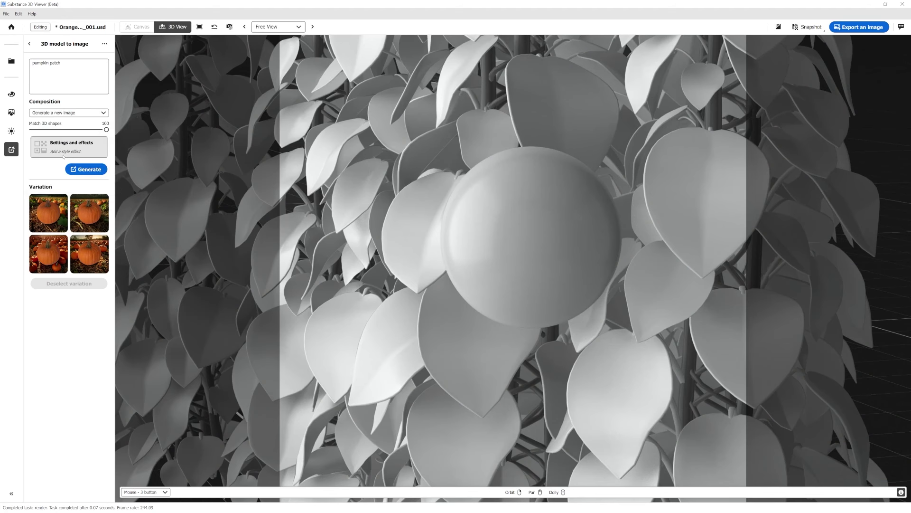
Apply Golden hour lighting and Shallow depth of field effects, then reframe the orange
click(56, 148)
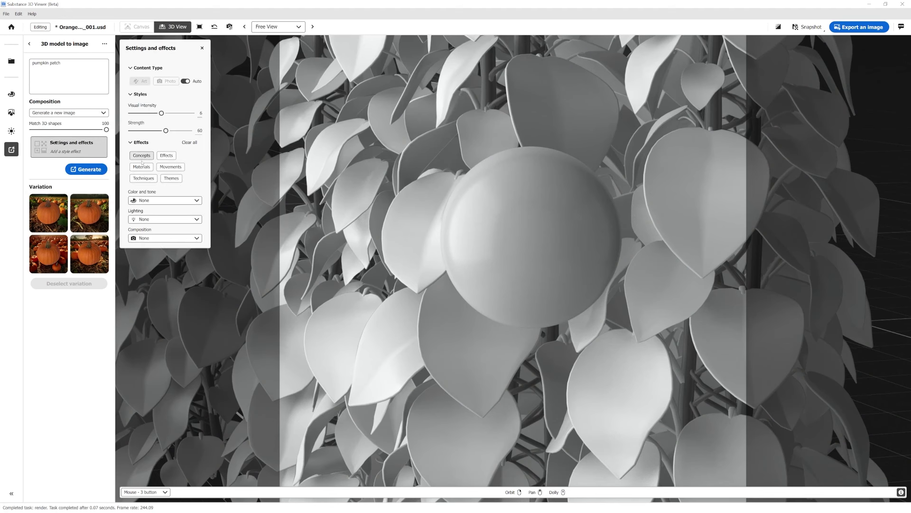
click(143, 220)
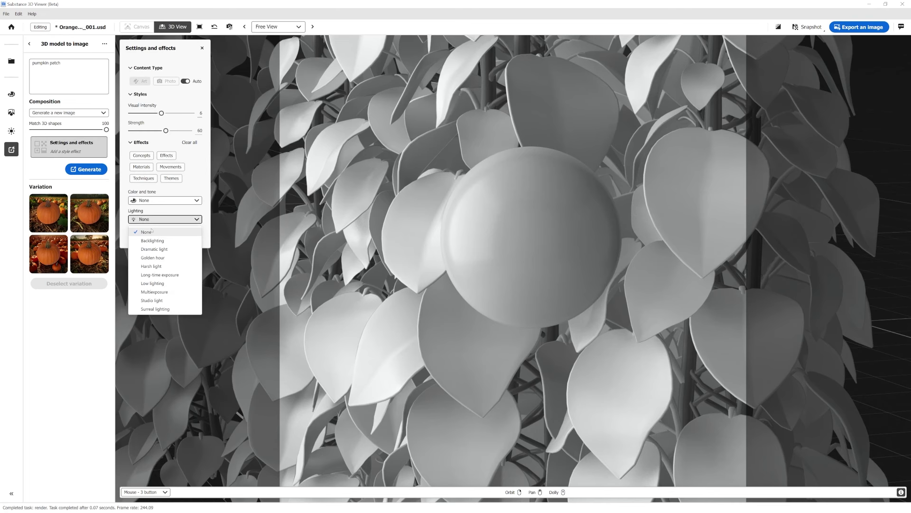
click(164, 258)
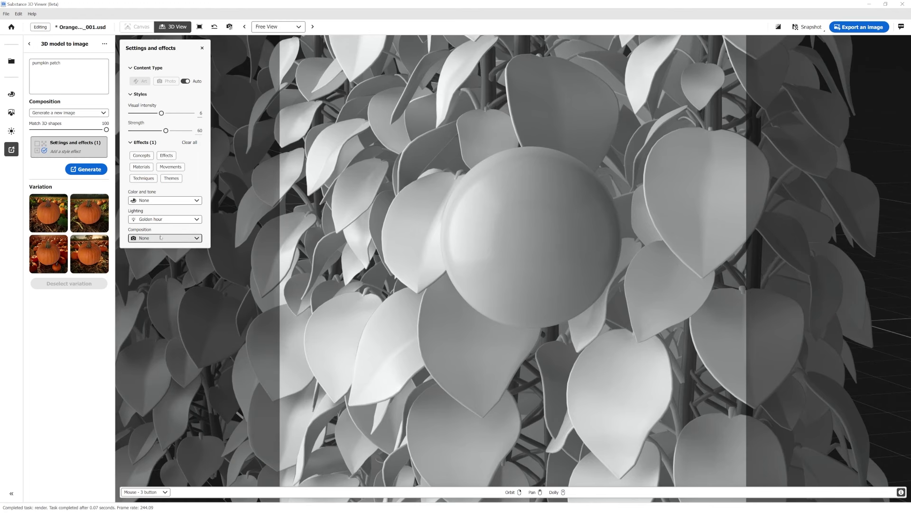
click(160, 237)
click(174, 304)
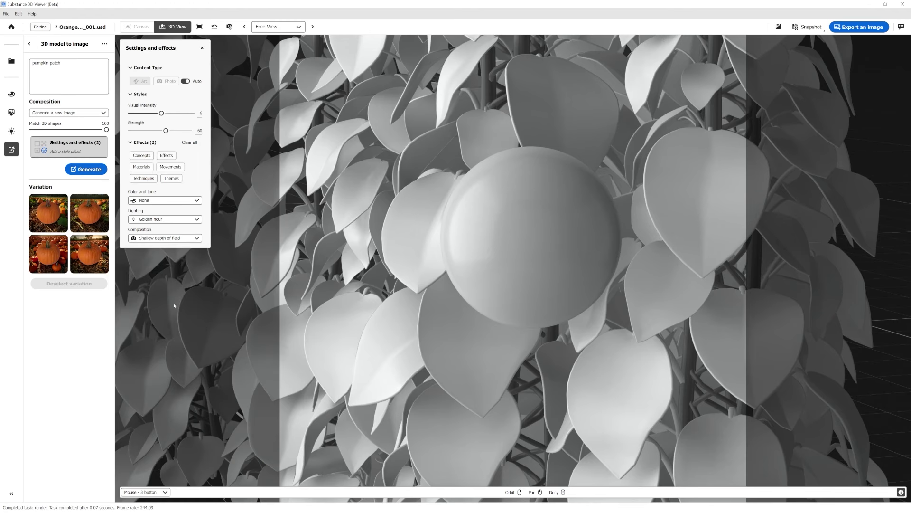
mouse_move(469, 268)
mouse_down()
mouse_move(510, 282)
mouse_move(481, 275)
mouse_up()
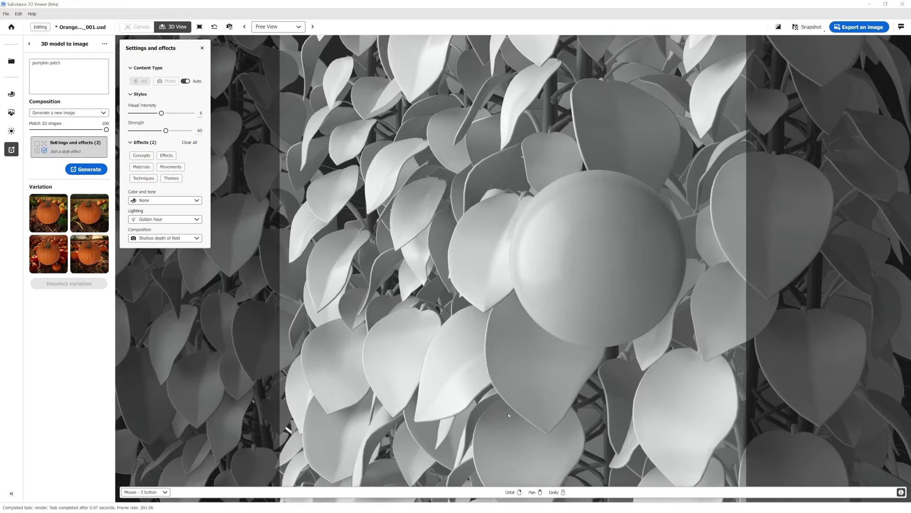
drag(506, 247, 532, 253)
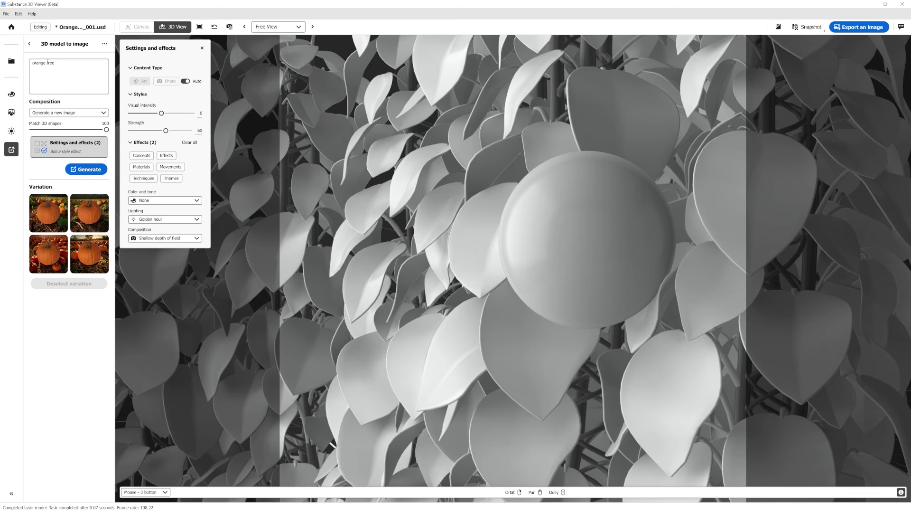
Generate four 'orange tree' images and preview each variation, ending on the fourth
click(87, 170)
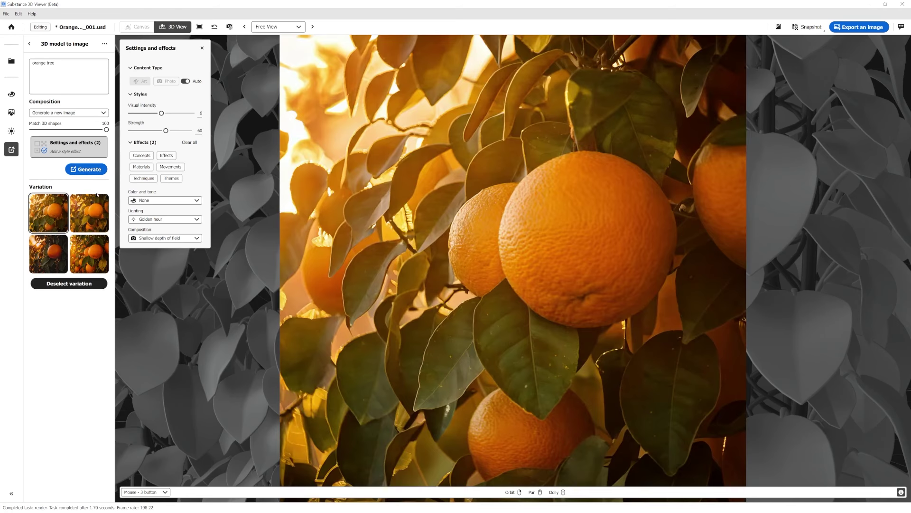
click(86, 219)
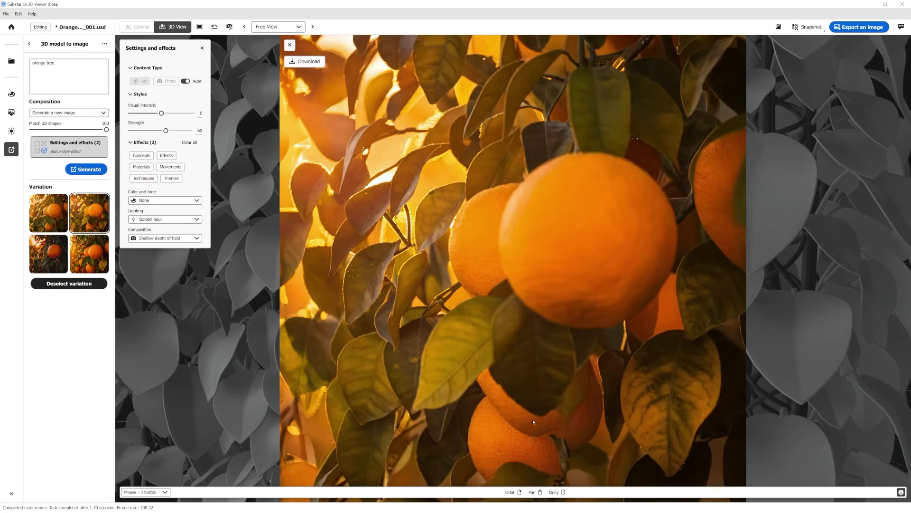
click(46, 248)
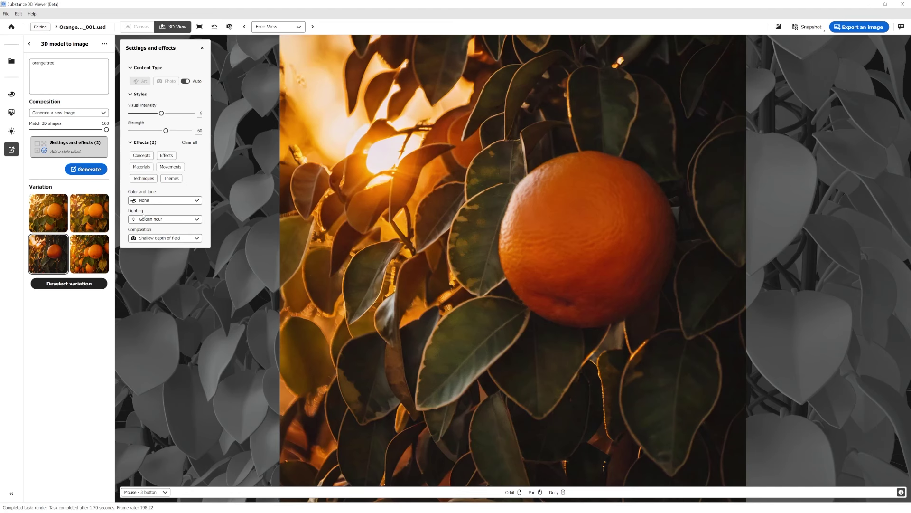
click(92, 243)
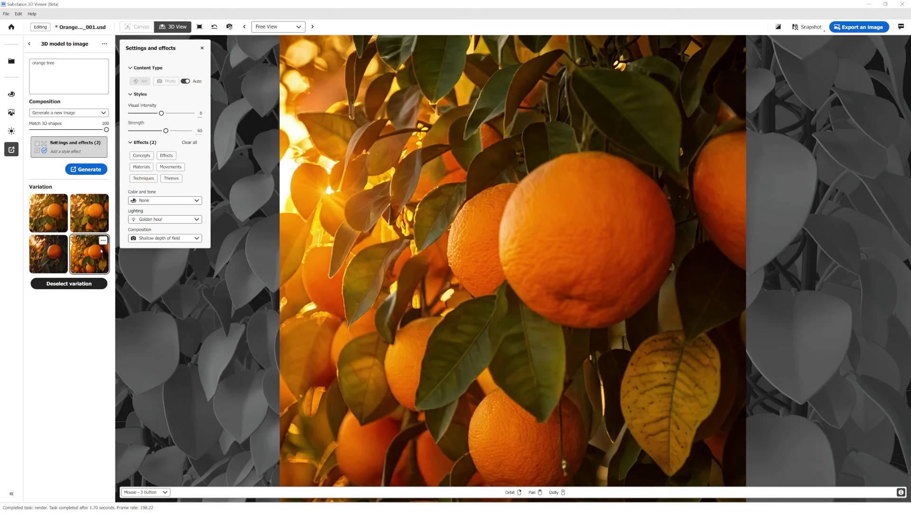
mouse_move(297, 62)
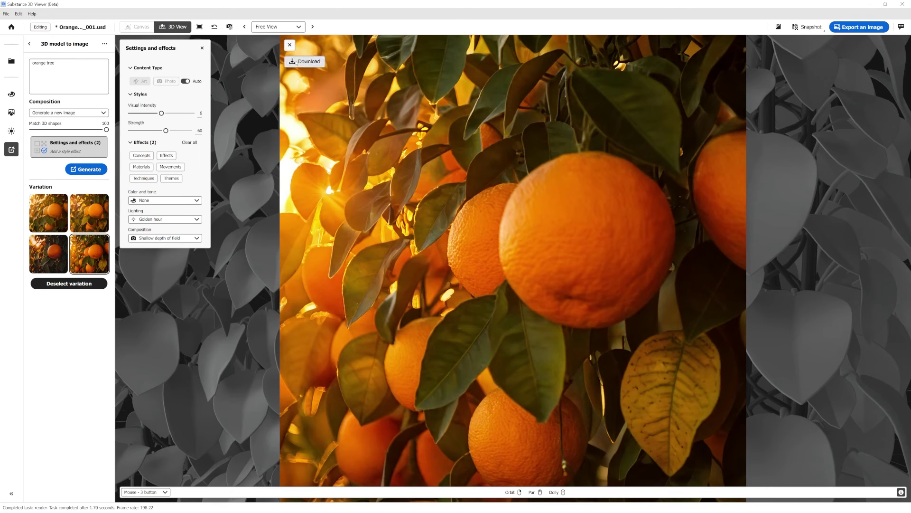